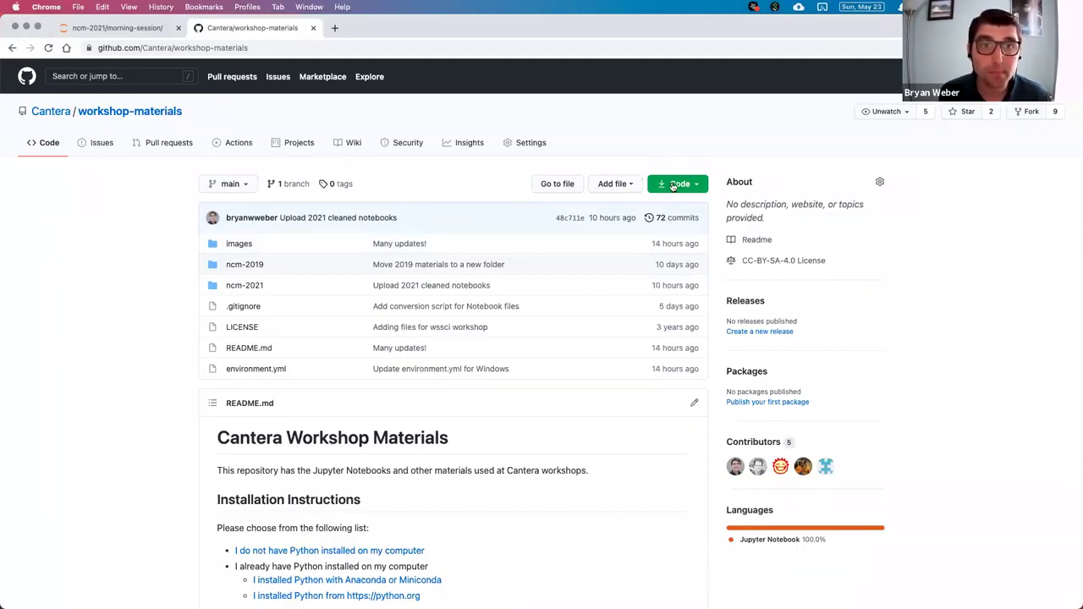
Examine the workshop-materials repository's clone and ZIP download options and the README's instructions for installing Python with Anaconda or Miniconda.
click(672, 188)
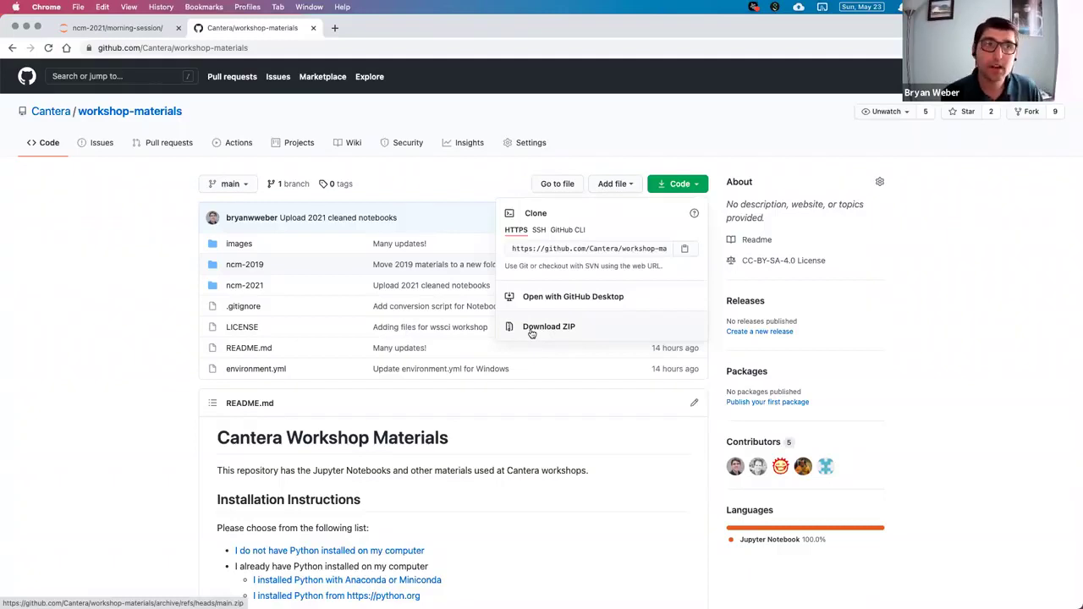
click(125, 429)
scroll(127, 423, down, 3)
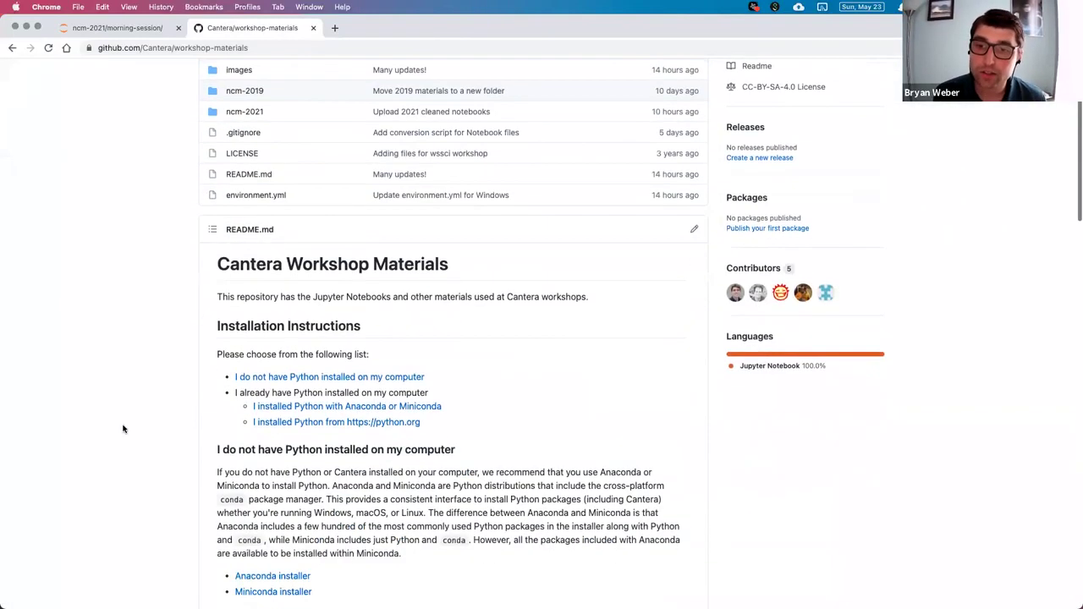
scroll(139, 386, down, 5)
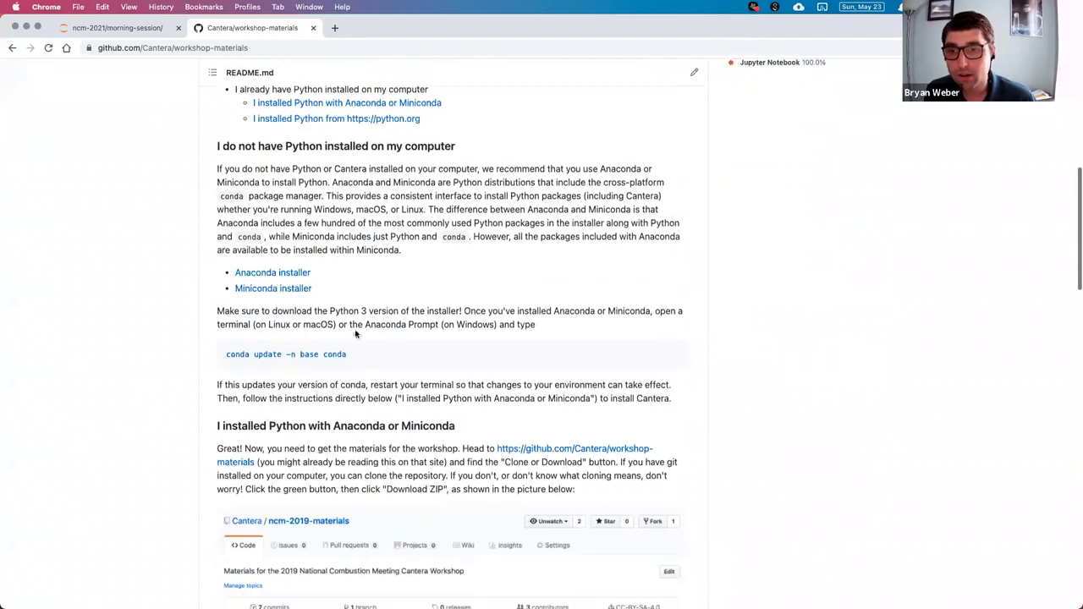
scroll(145, 392, down, 6)
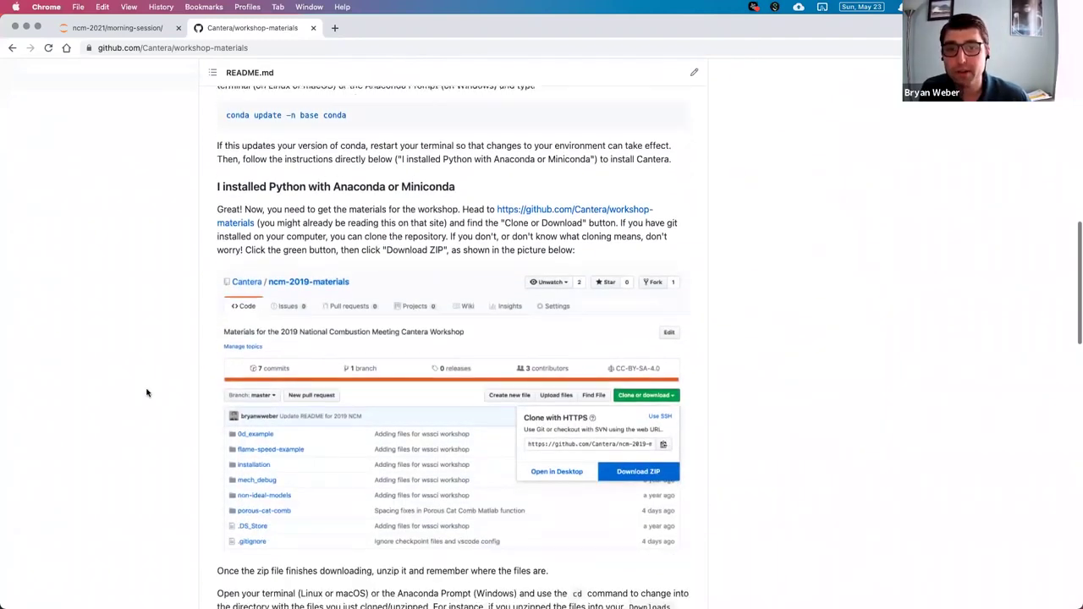
scroll(147, 393, down, 3)
scroll(146, 393, up, 8)
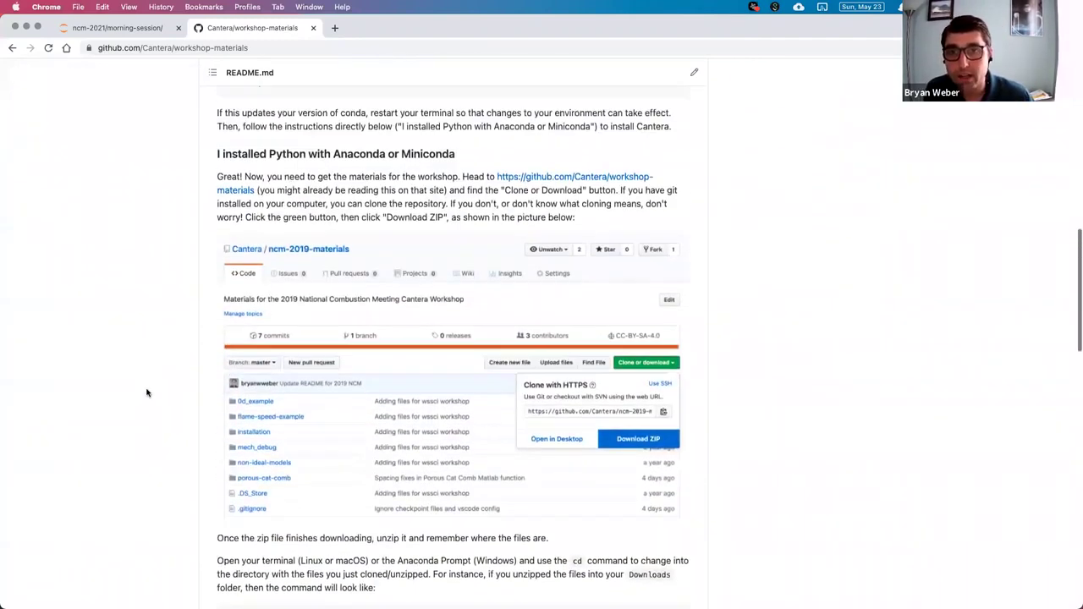
scroll(146, 393, up, 10)
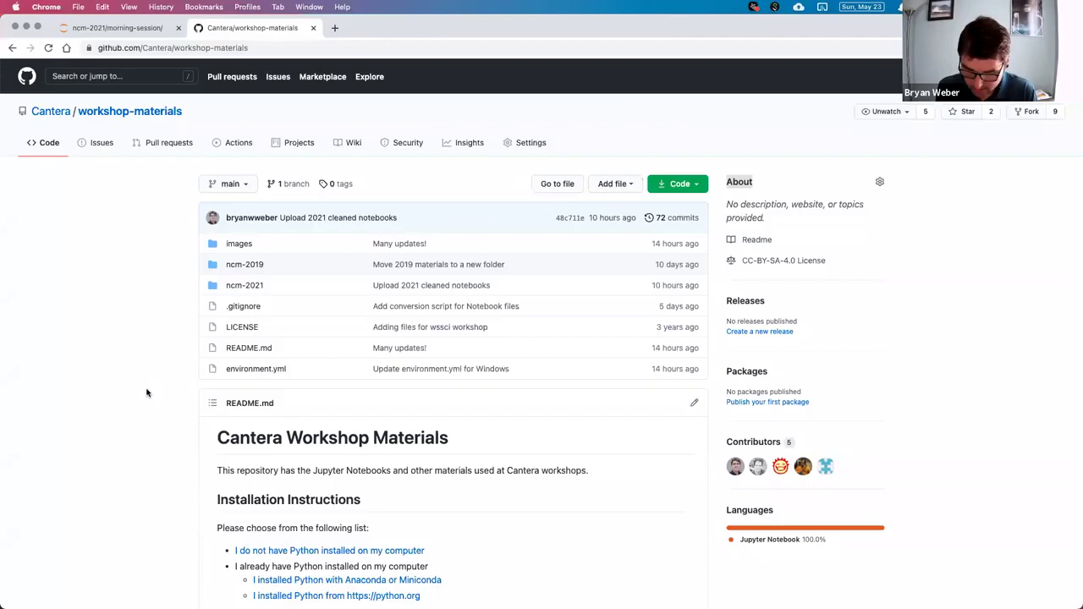
Switch to Safari and load jupyterhub.cantera.org.
key(alt+space)
text(saf)
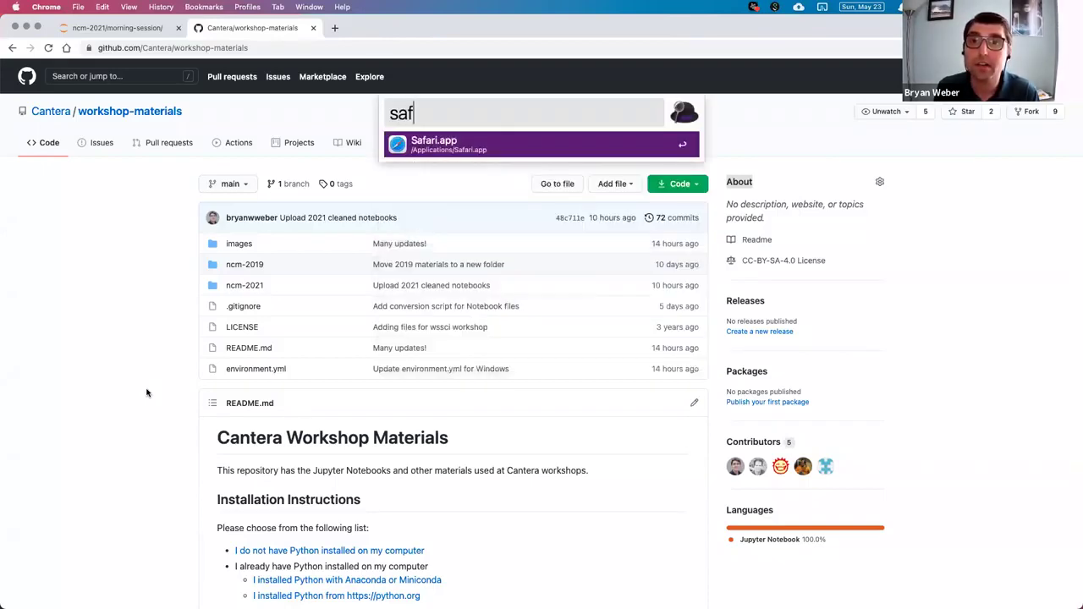
key(Return)
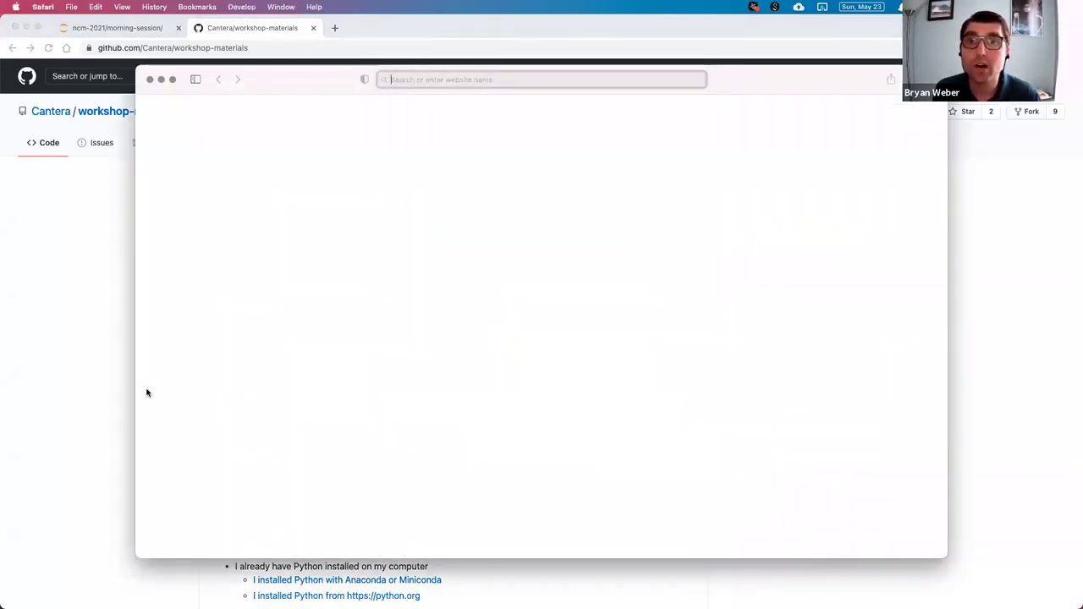
text(jupyterhub.)
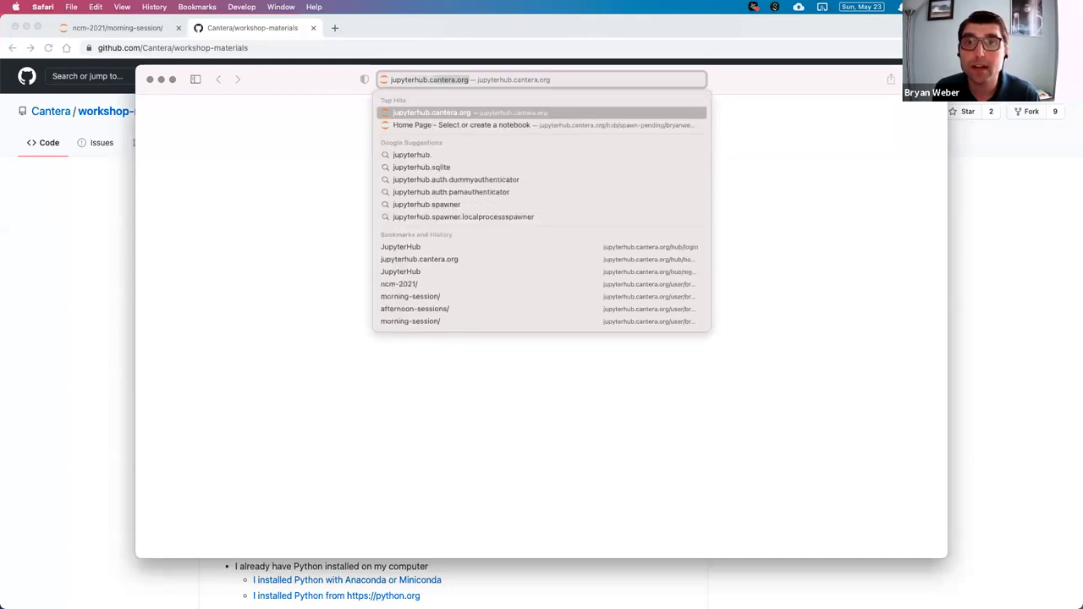
text(cantera.org)
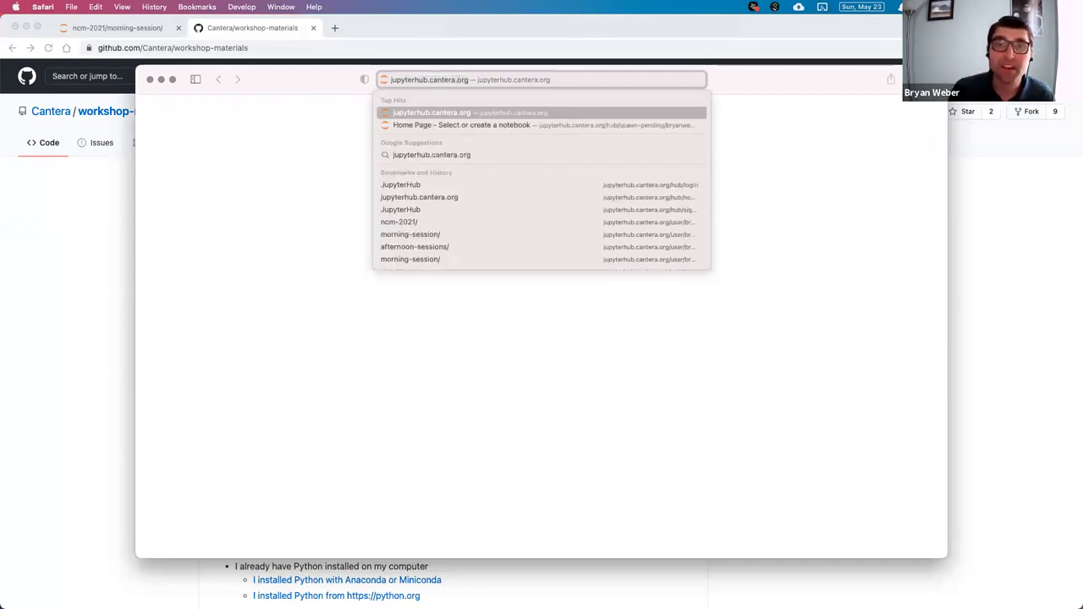
key(Return)
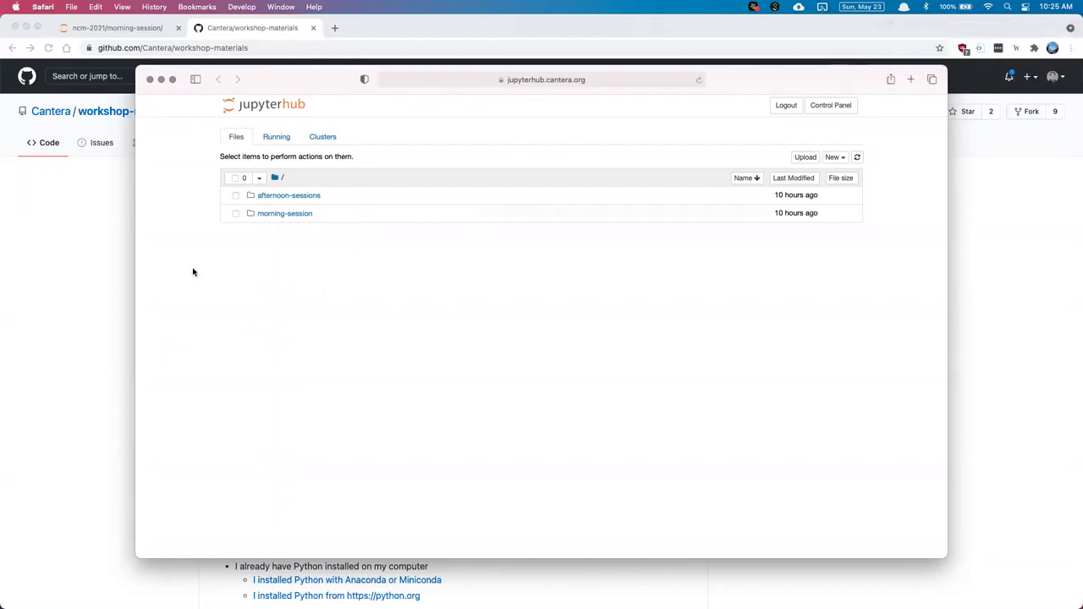
Switch back to Chrome and examine the README's commands for changing into Downloads/workshop-materials and starting a Jupyter Notebook server.
click(58, 284)
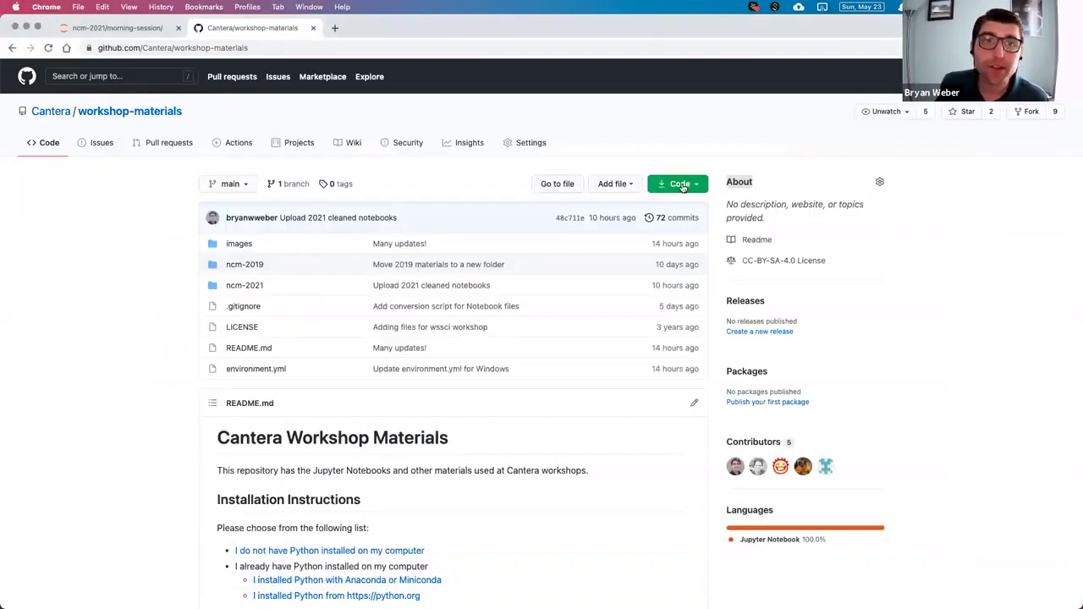
scroll(868, 264, down, 10)
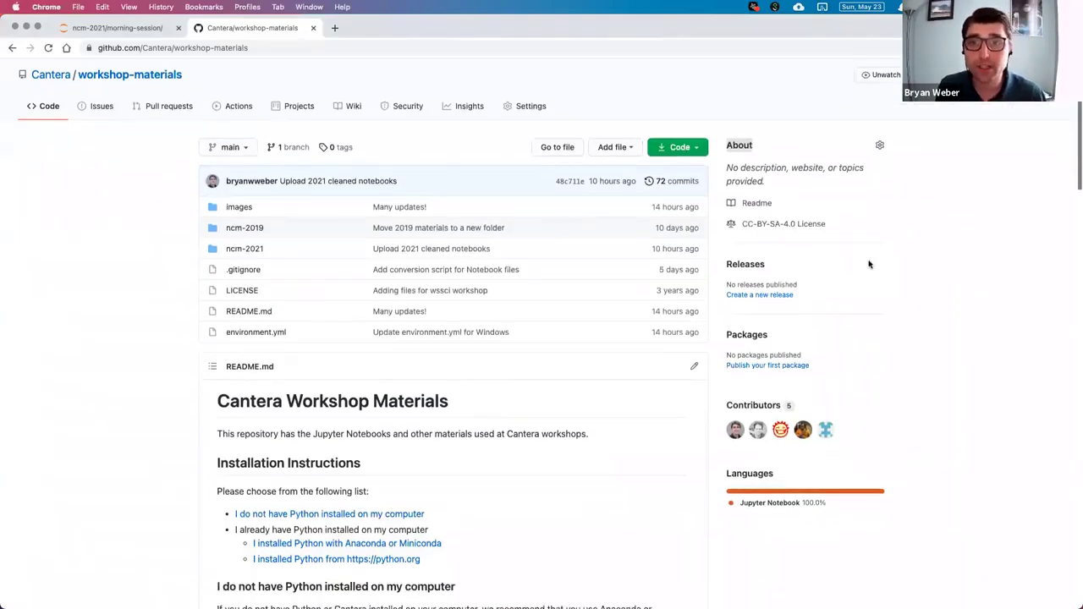
scroll(868, 264, down, 15)
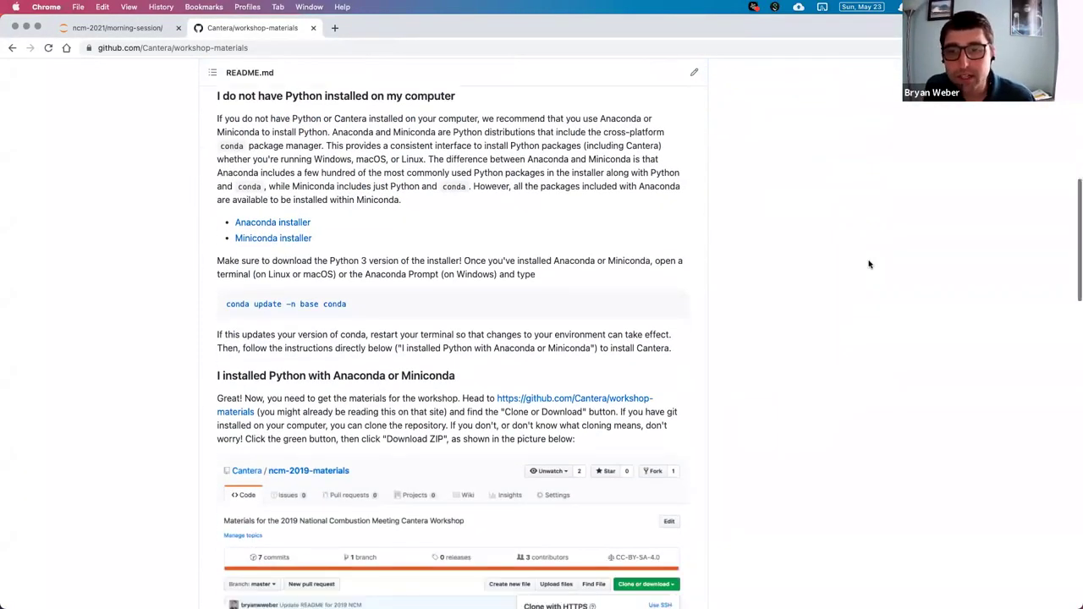
scroll(868, 264, down, 5)
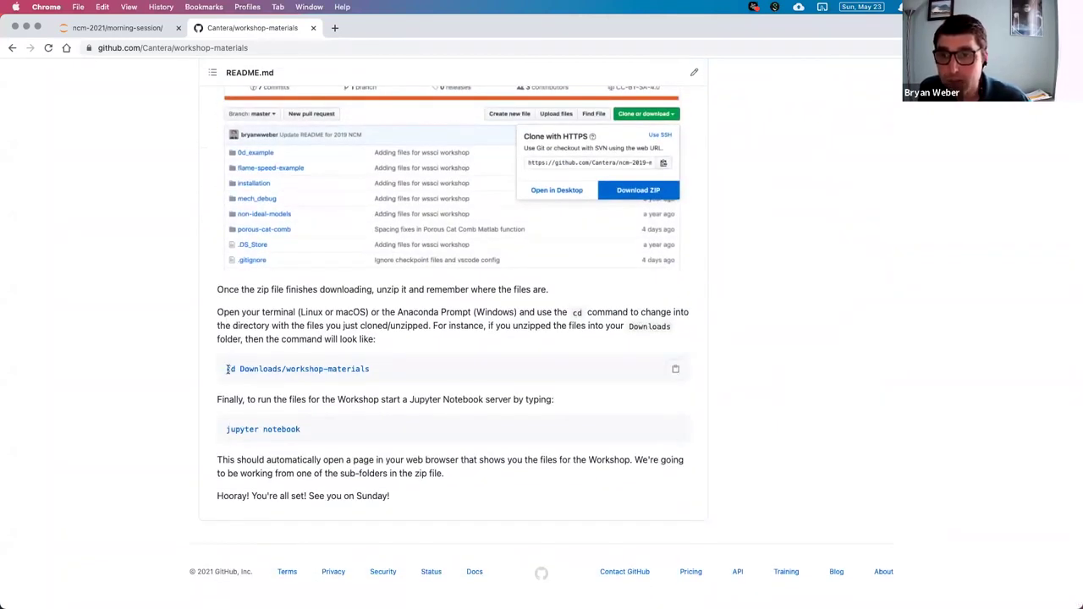
drag(291, 370, 409, 384)
click(409, 384)
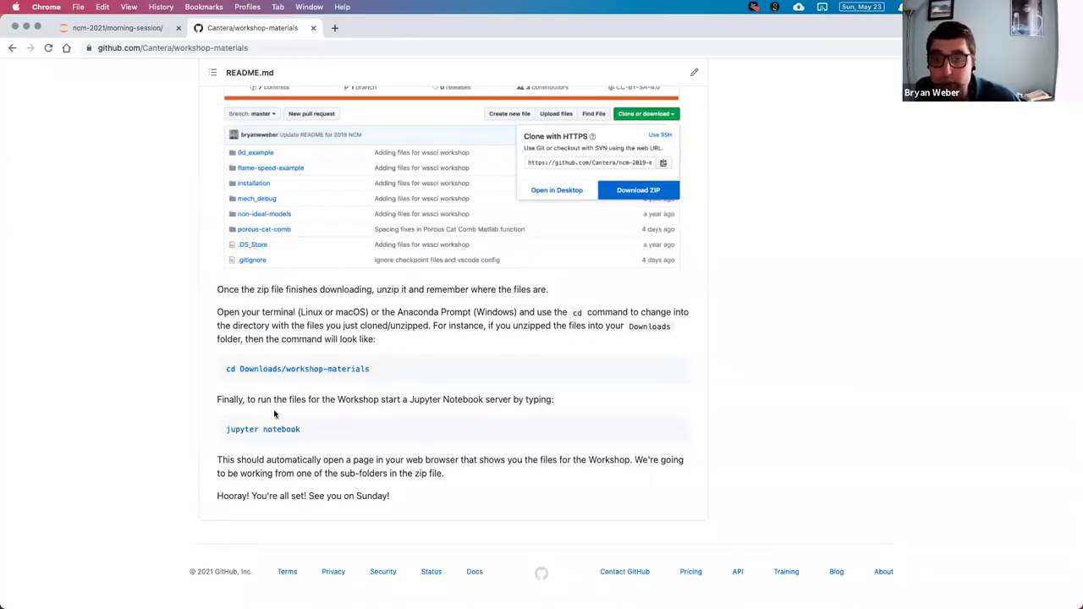
drag(225, 430, 356, 432)
click(356, 432)
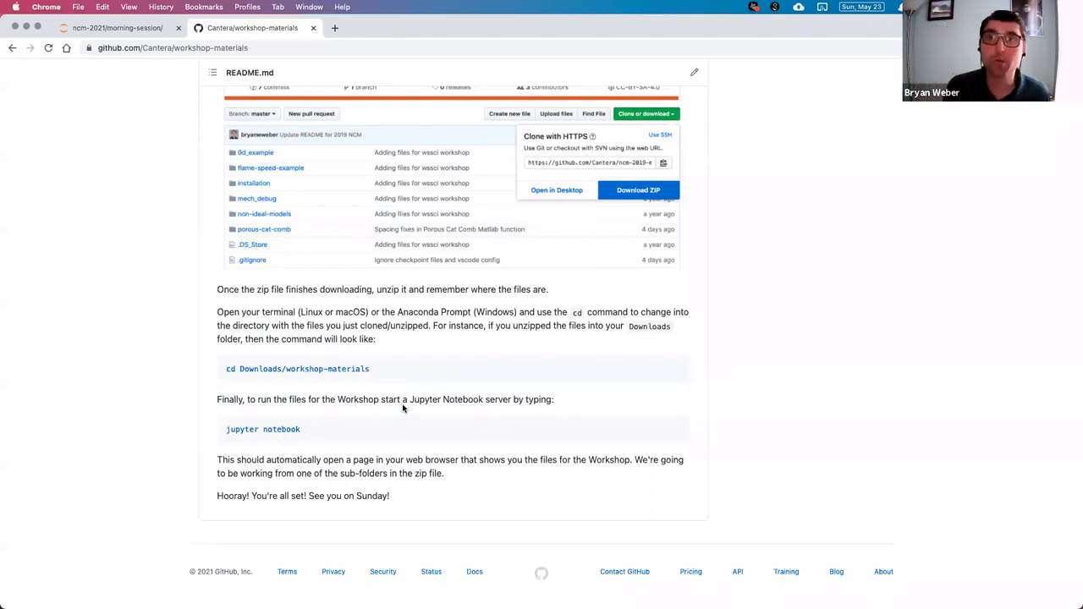
scroll(403, 409, up, 3)
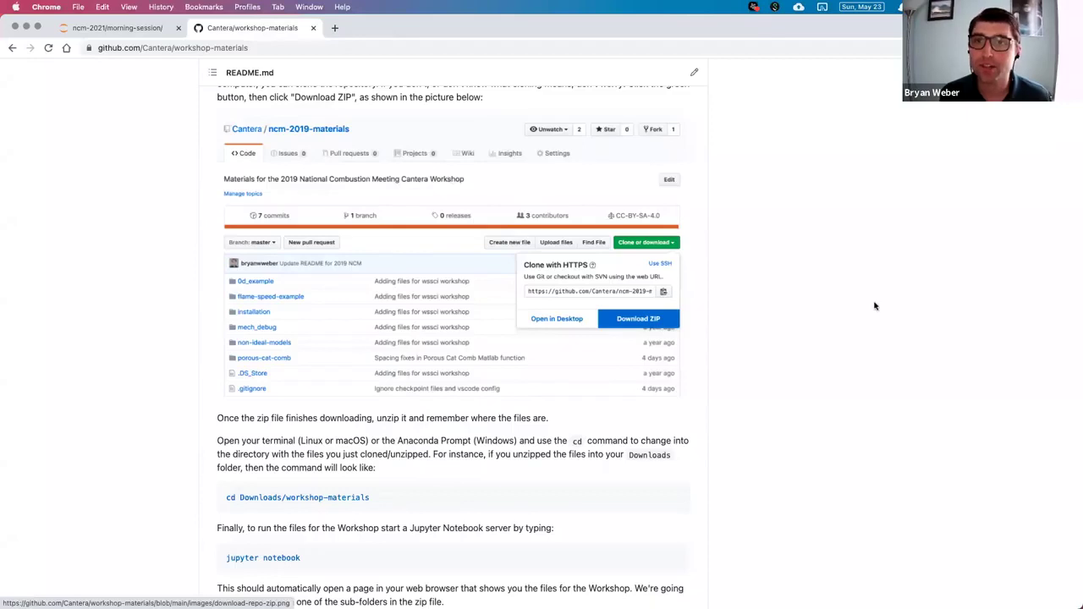
scroll(875, 304, up, 1)
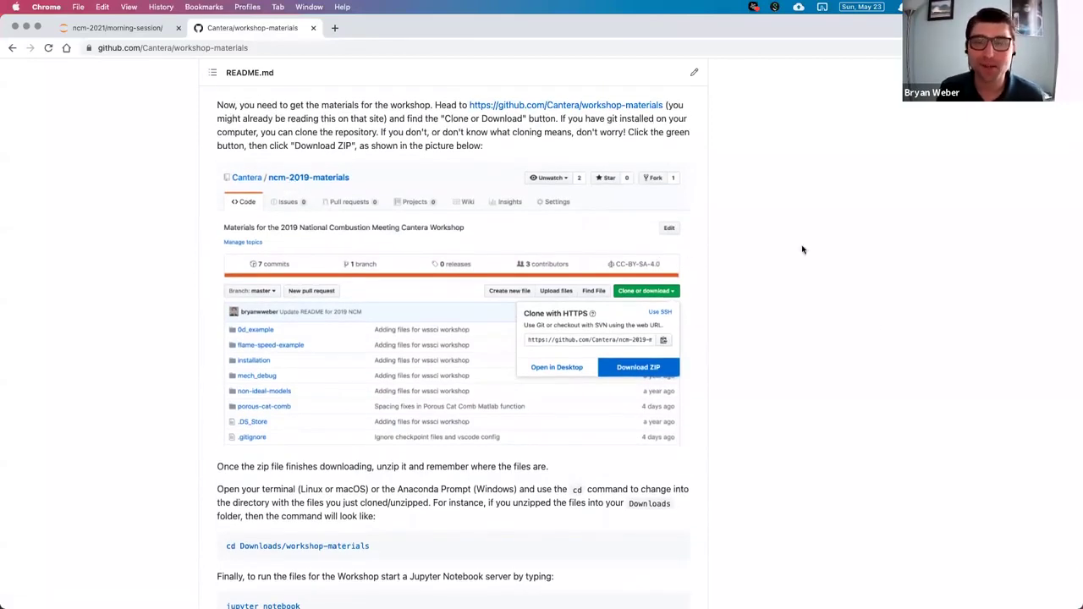
scroll(803, 250, down, 3)
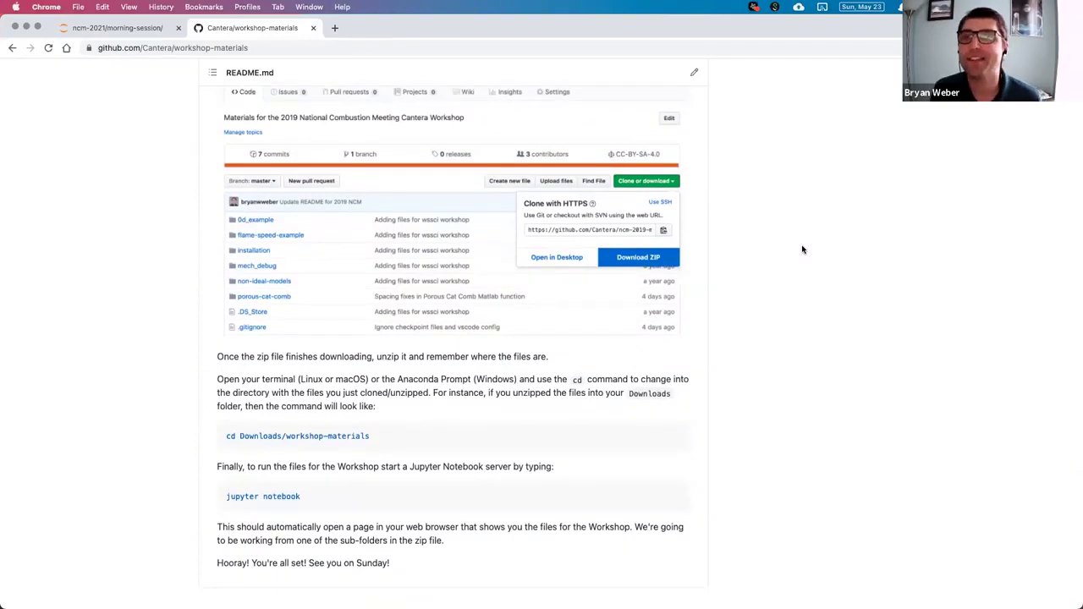
scroll(771, 299, down, 2)
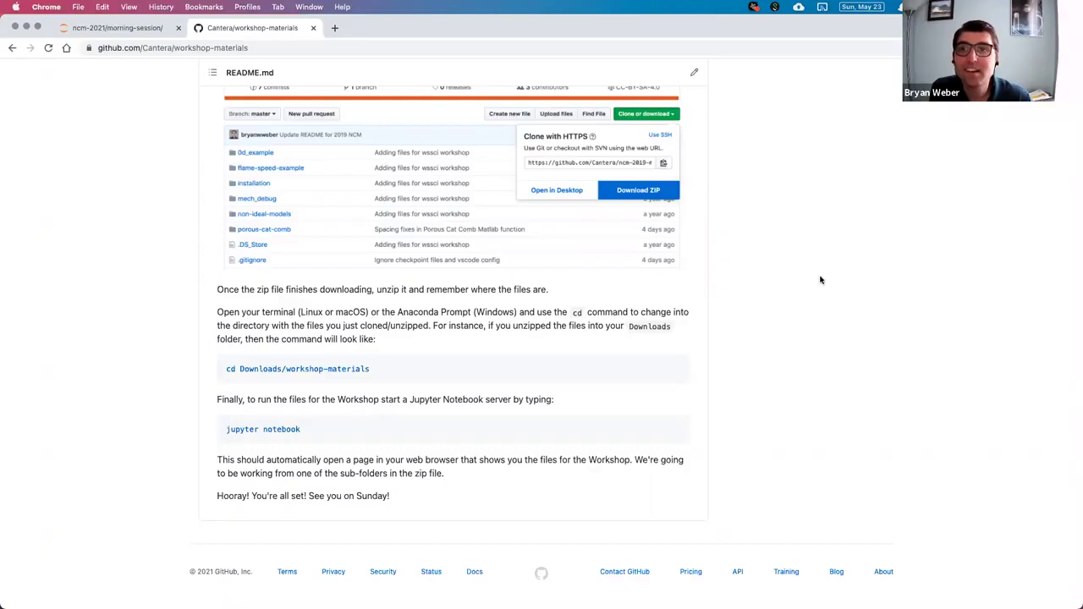
Open the ad-flame-T-const-cp.ipynb notebook from the local ncm-2021/morning-session folder and view its introduction.
click(108, 30)
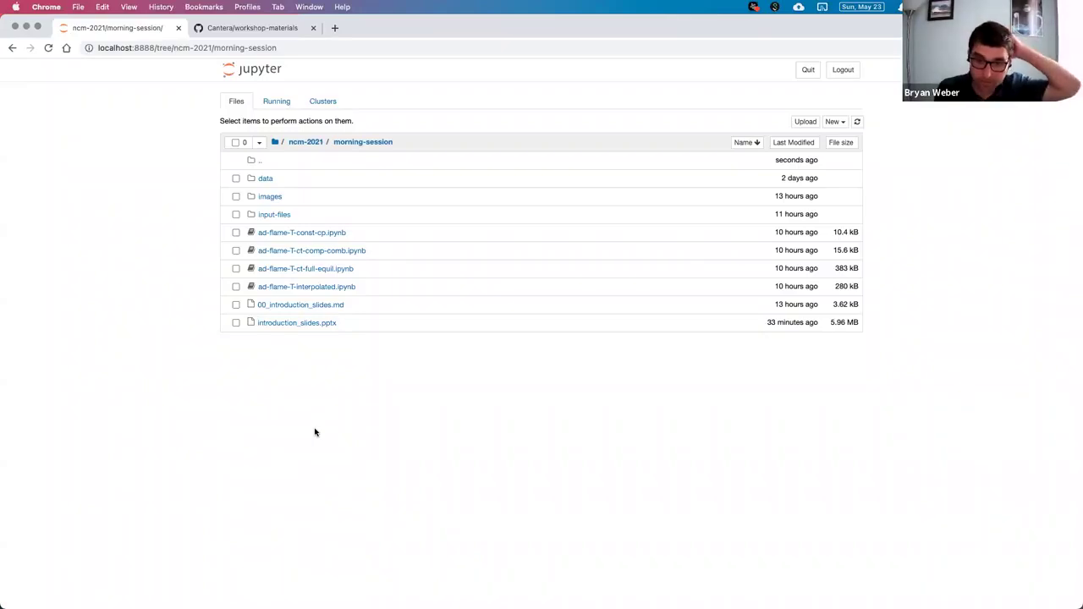
key(super+Tab)
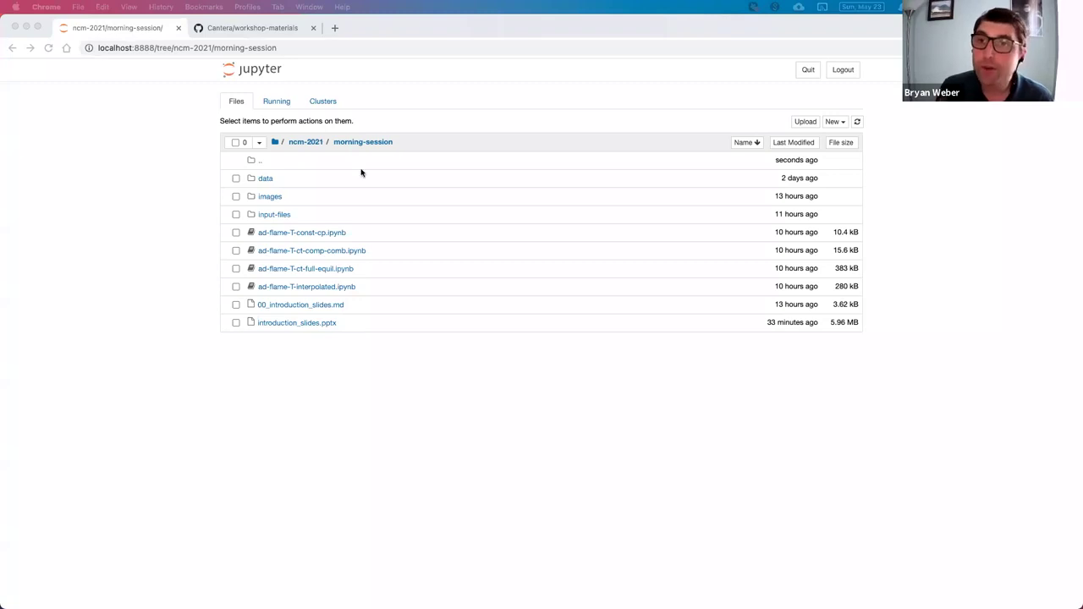
click(99, 30)
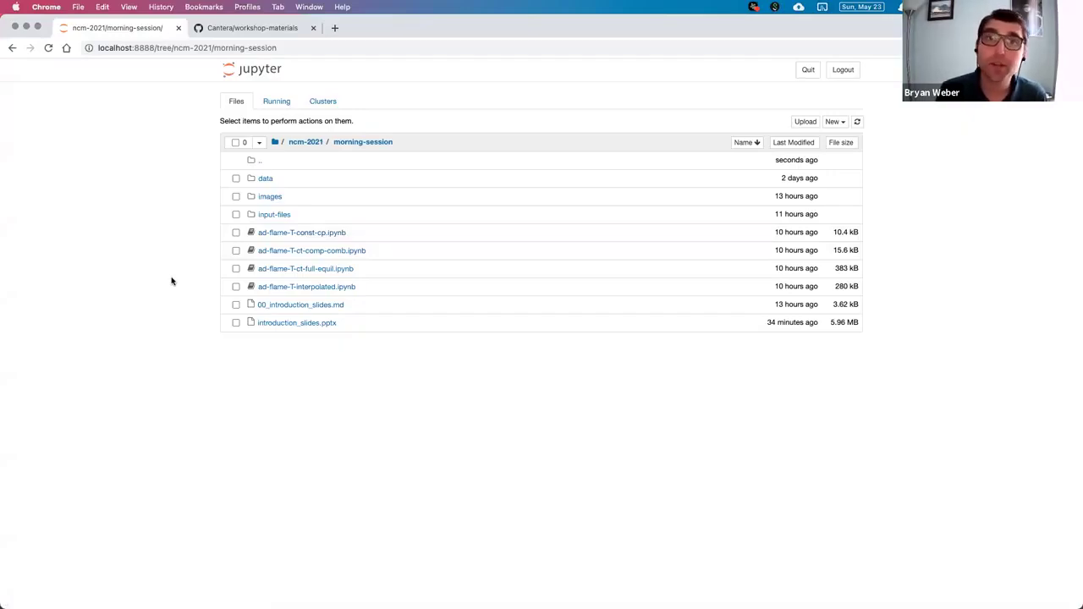
click(290, 235)
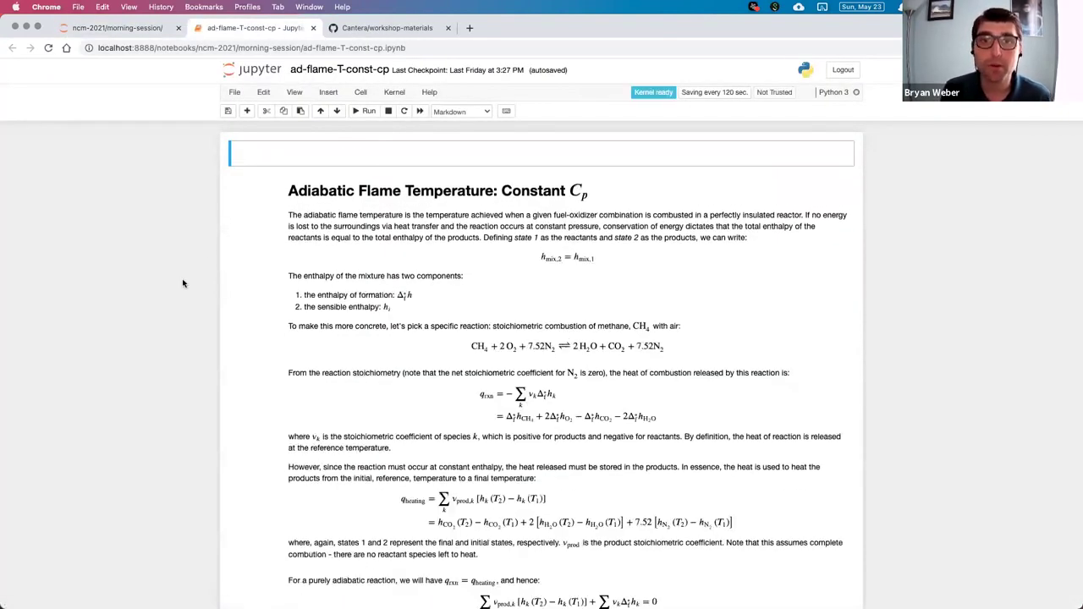
scroll(181, 283, down, 1)
scroll(529, 224, up, 1)
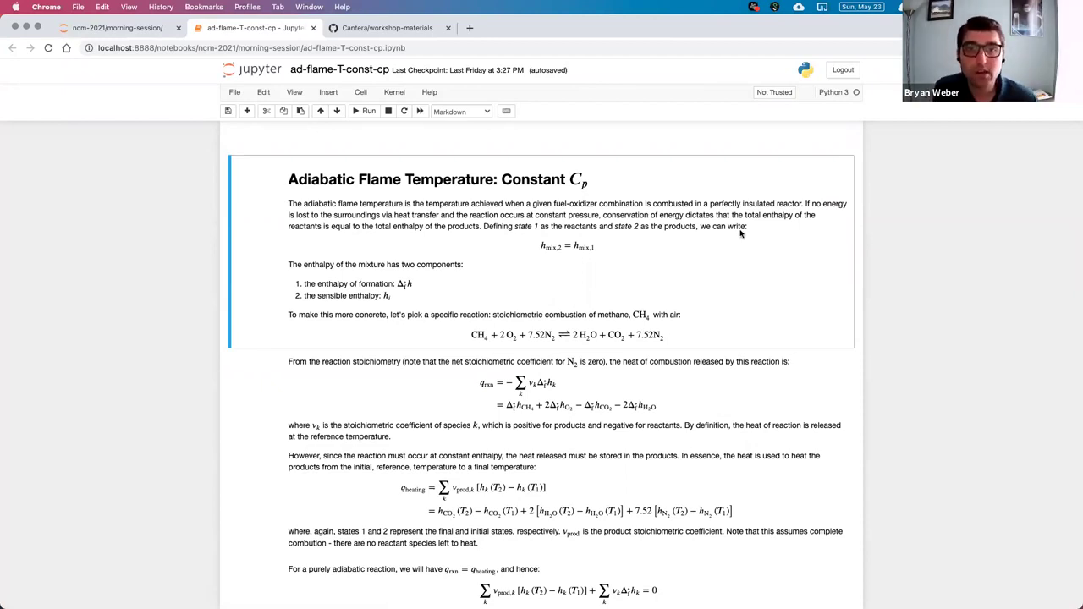
scroll(671, 229, up, 1)
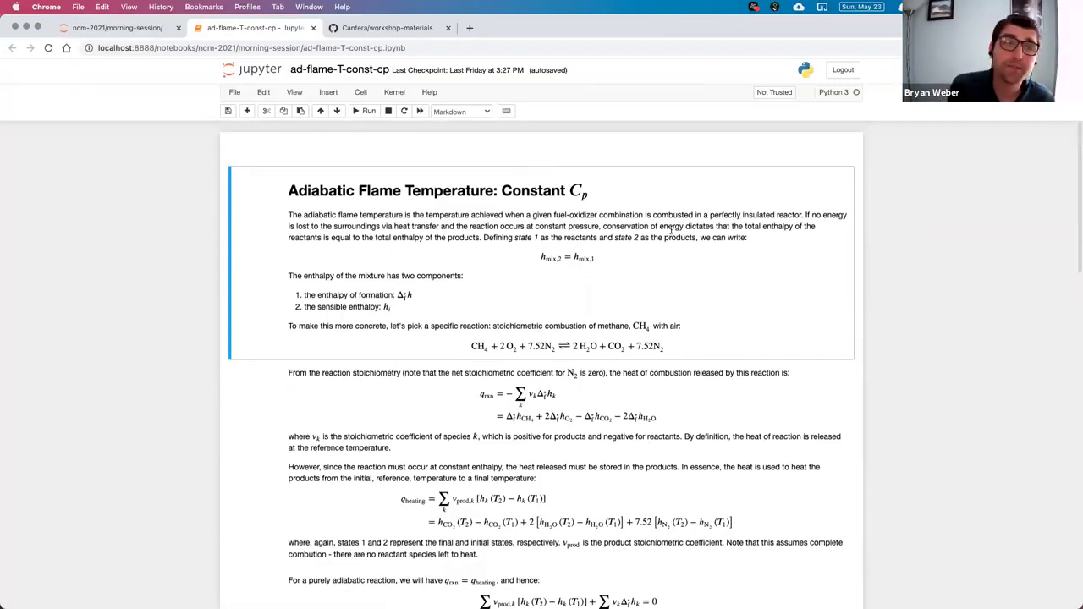